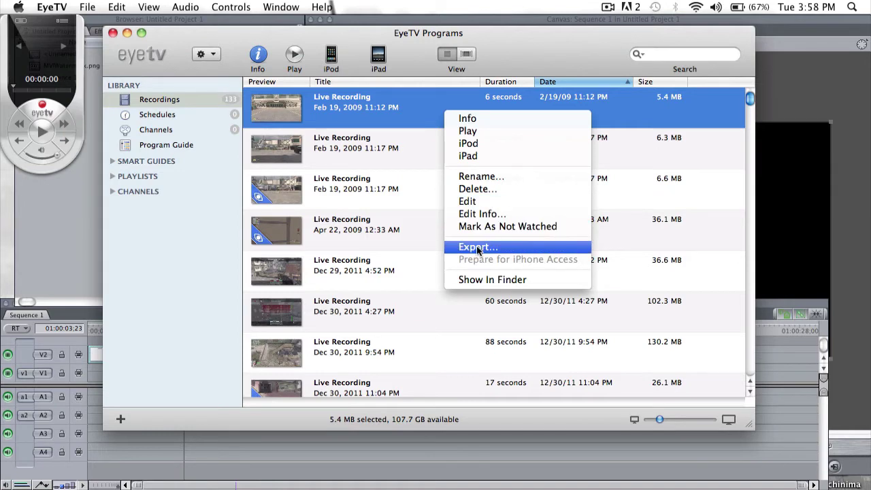
Start exporting the Feb 19, 2009 11:12 PM live recording from its context menu
{"action": "left_click", "coordinate": [340, 108]}
{"action": "right_click", "coordinate": [392, 107]}
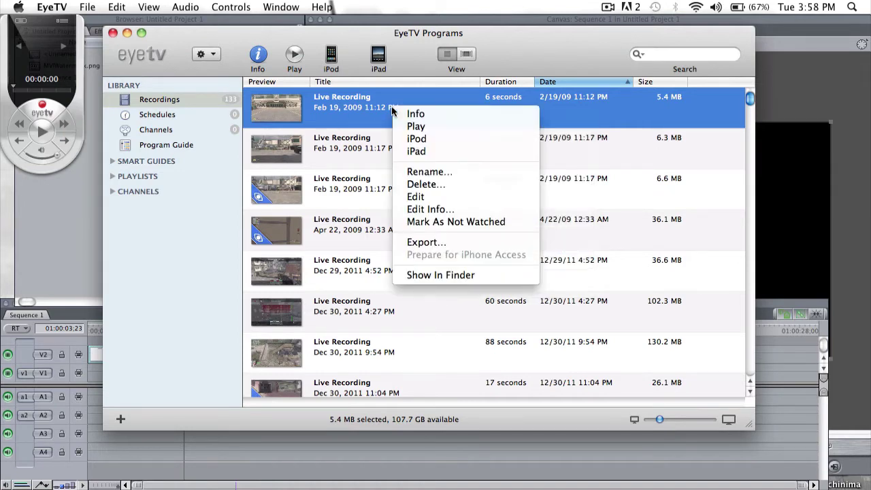
{"action": "left_click", "coordinate": [429, 242]}
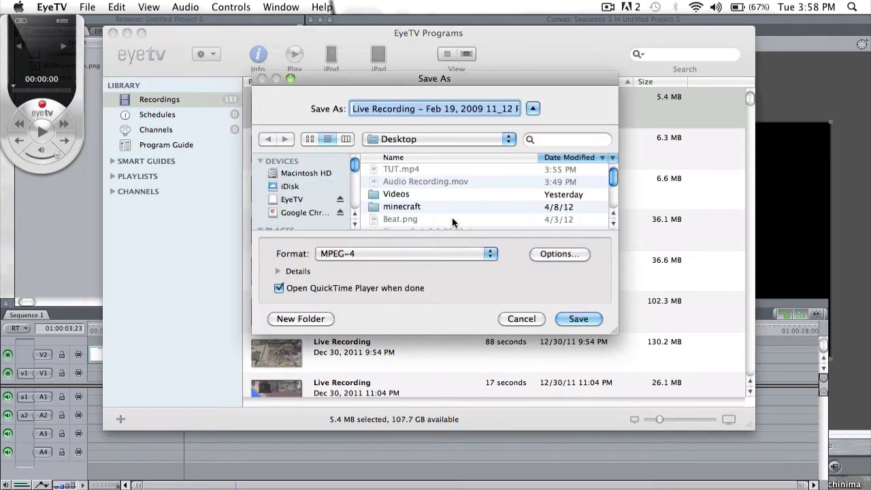
Set the export format to QuickTime Movie and bring up its movie options
{"action": "left_click", "coordinate": [474, 259]}
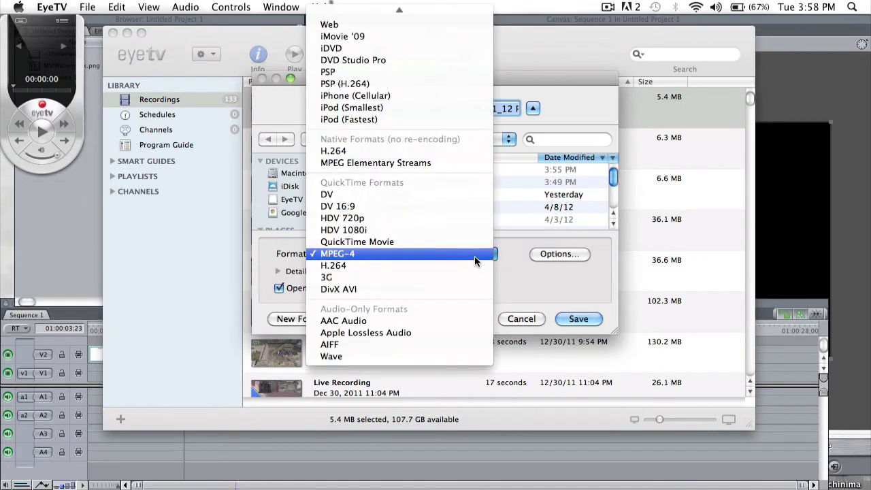
{"action": "left_click", "coordinate": [457, 241]}
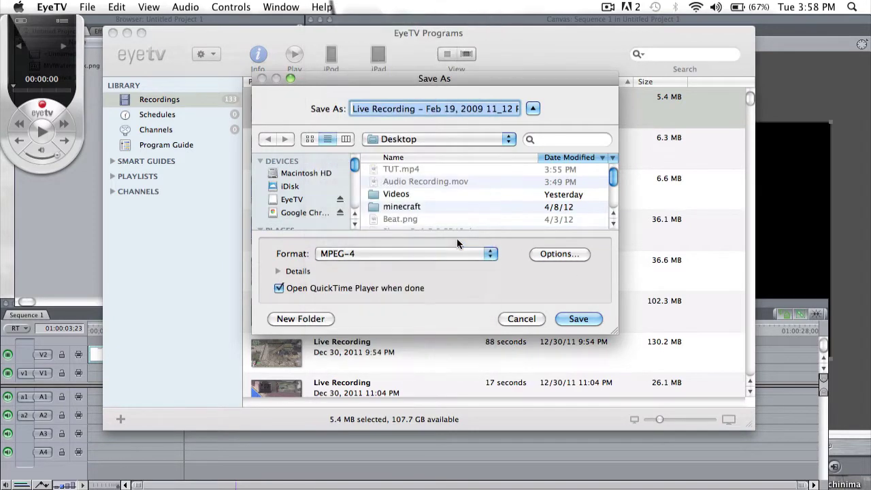
{"action": "left_click", "coordinate": [575, 256]}
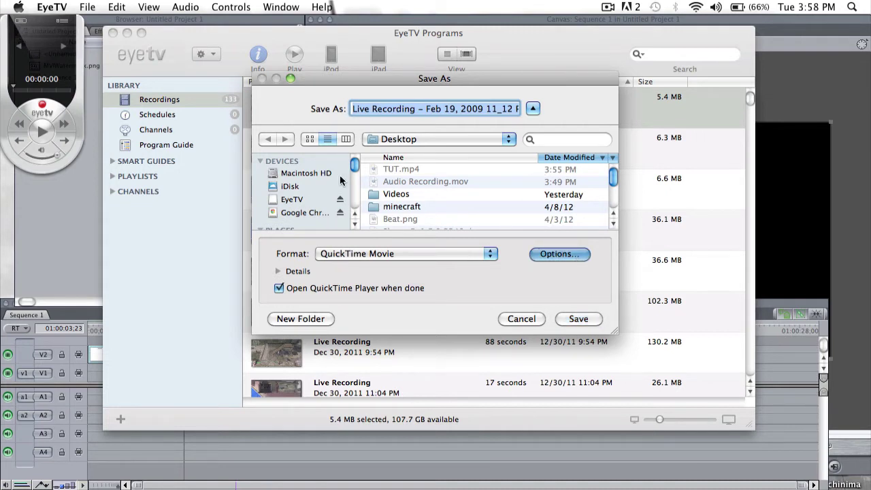
{"action": "left_click", "coordinate": [466, 335]}
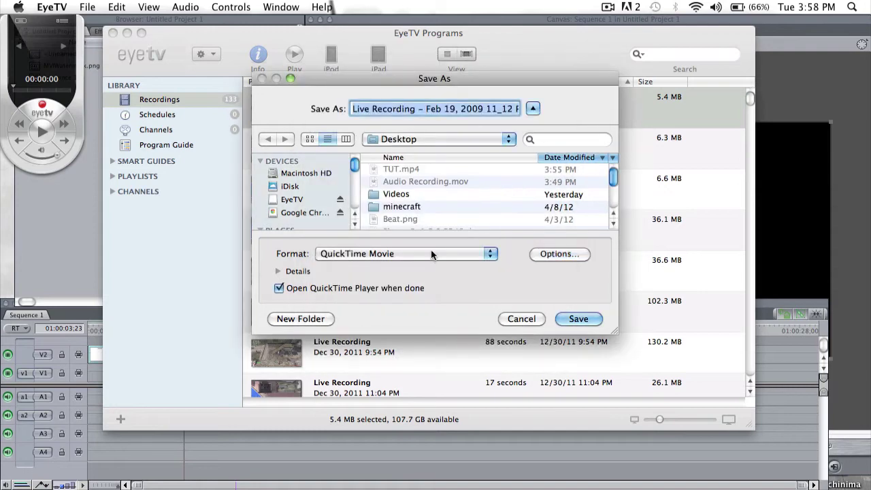
{"action": "left_click", "coordinate": [430, 249]}
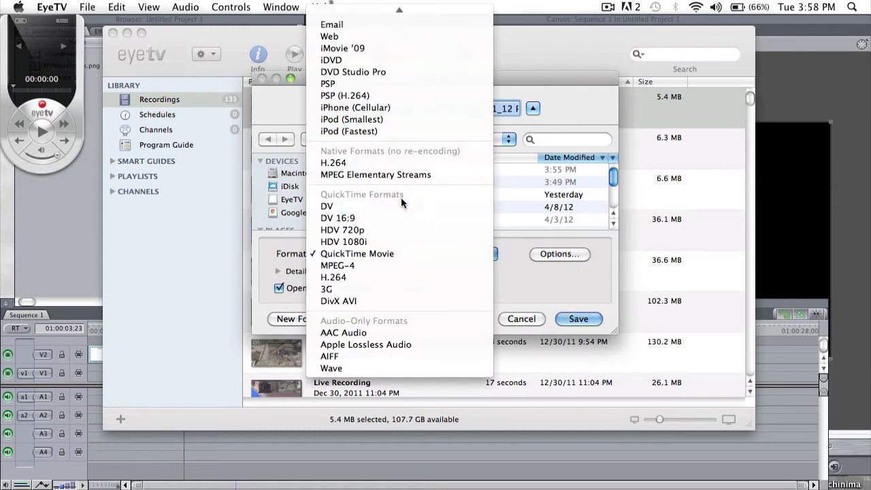
{"action": "left_click", "coordinate": [412, 252]}
{"action": "left_click", "coordinate": [551, 254]}
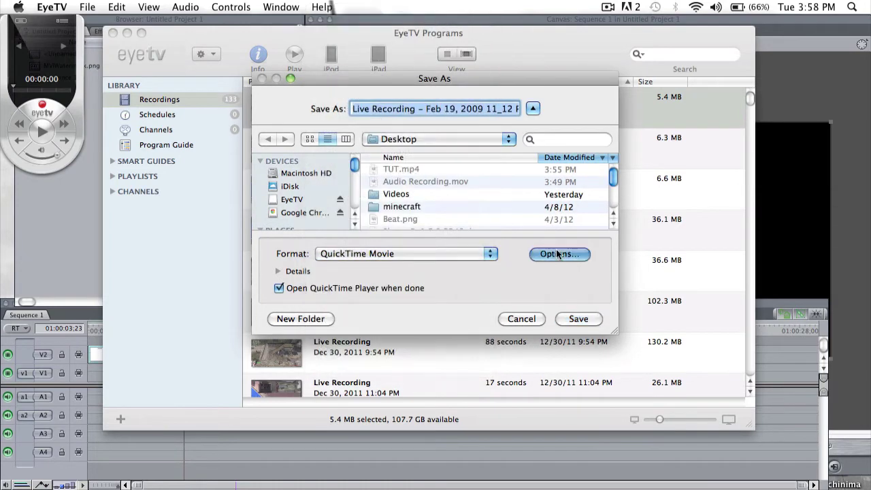
Choose H.264 compression with a 29.97 fps frame rate
{"action": "left_click", "coordinate": [382, 96]}
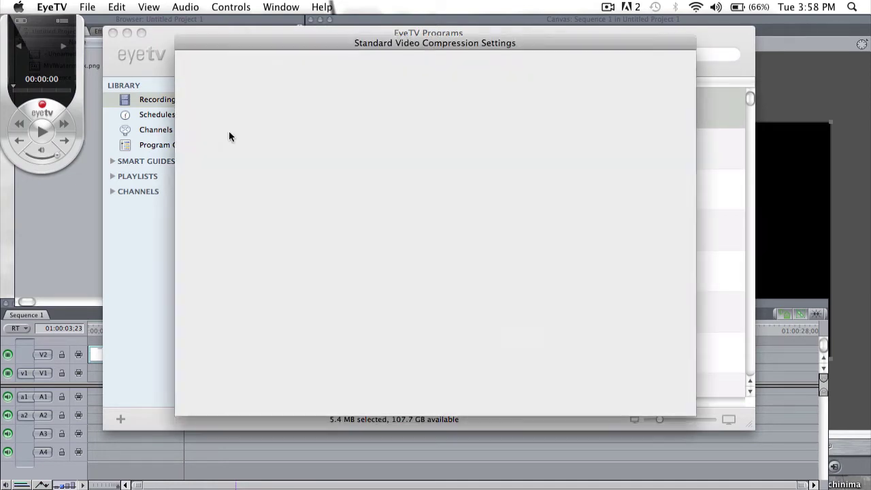
{"action": "left_click", "coordinate": [414, 69]}
{"action": "scroll", "coordinate": [375, 102], "scroll_direction": "up", "scroll_amount": 8}
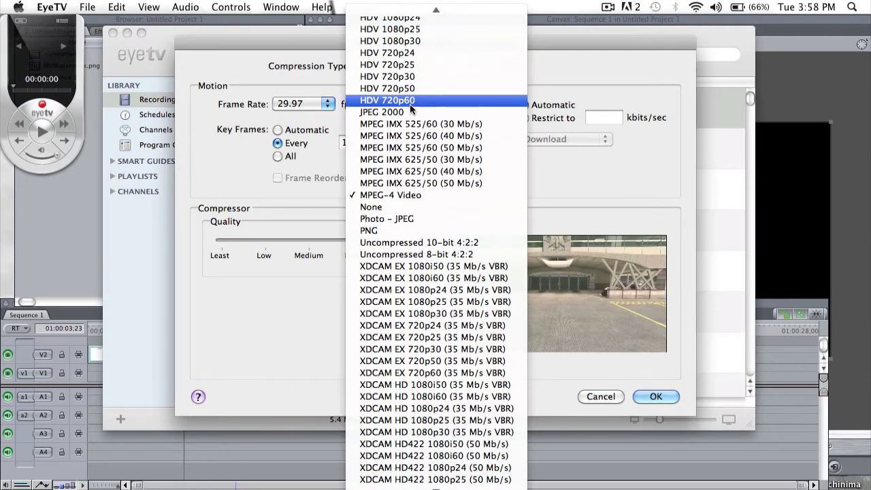
{"action": "left_click", "coordinate": [376, 102]}
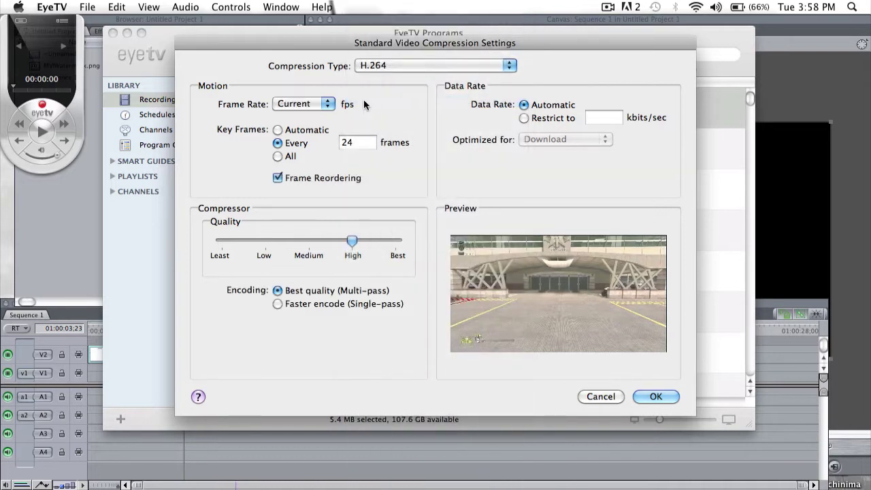
{"action": "left_click", "coordinate": [325, 104]}
{"action": "left_click", "coordinate": [313, 195]}
{"action": "left_click", "coordinate": [295, 104]}
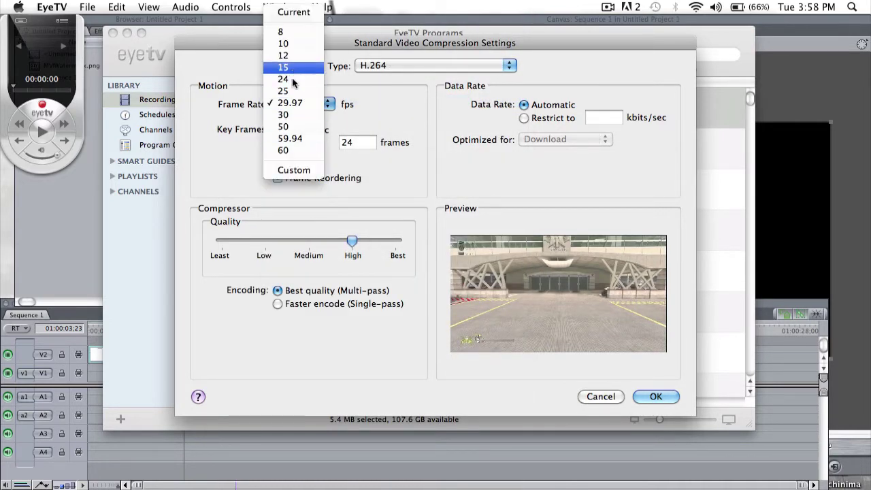
{"action": "left_click", "coordinate": [294, 103]}
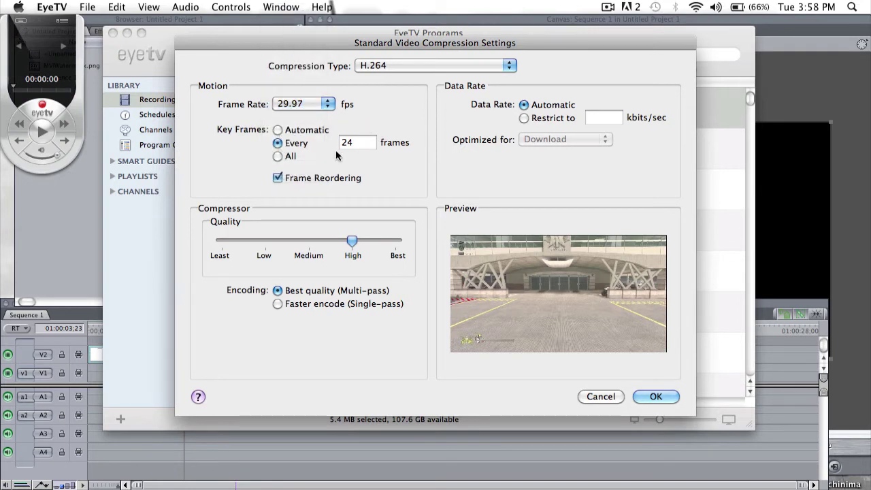
Set quality to Best with an automatic data rate and confirm the compression settings
{"action": "left_click", "coordinate": [393, 242]}
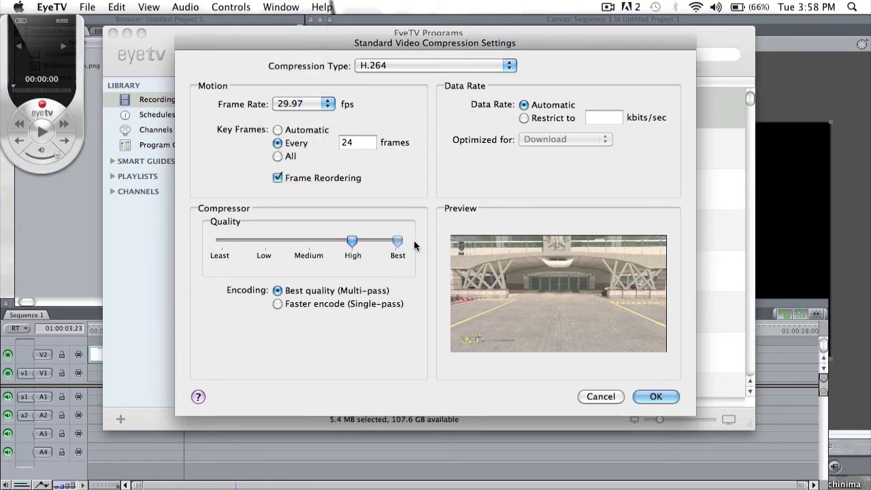
{"action": "left_click", "coordinate": [535, 120]}
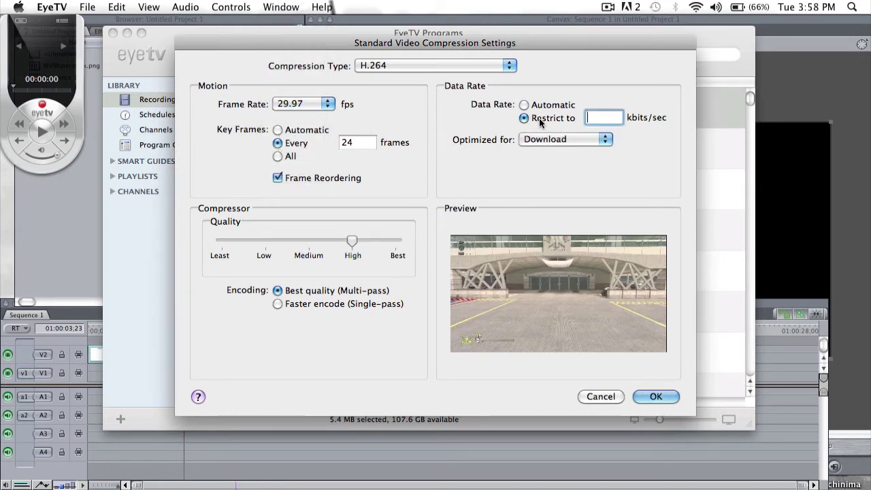
{"action": "type", "text": "6500"}
{"action": "left_click", "coordinate": [591, 136]}
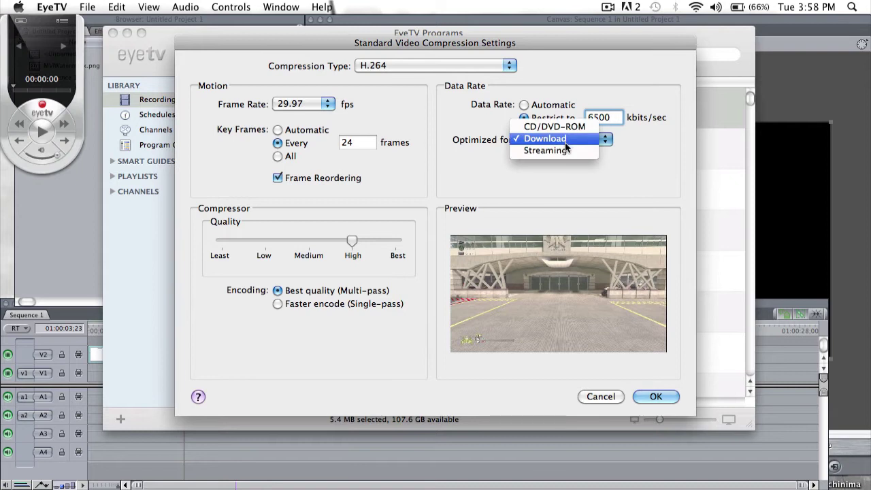
{"action": "left_click", "coordinate": [567, 170]}
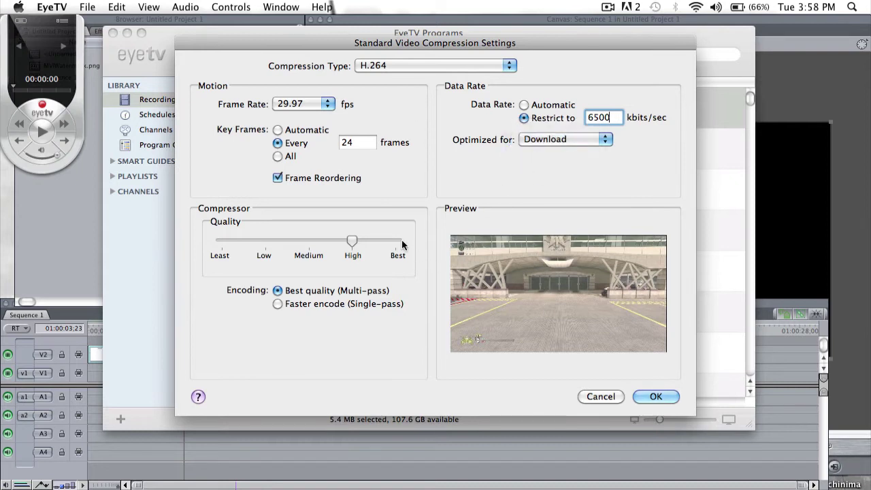
{"action": "left_click", "coordinate": [524, 105]}
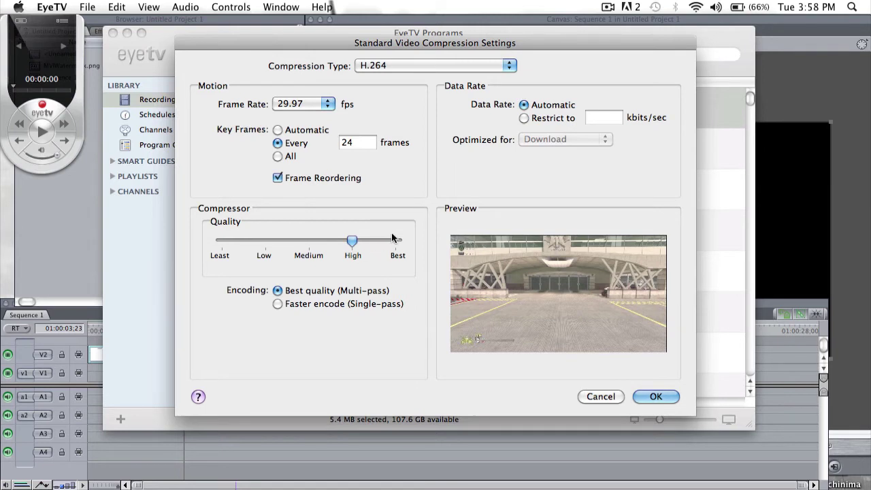
{"action": "left_click", "coordinate": [414, 245]}
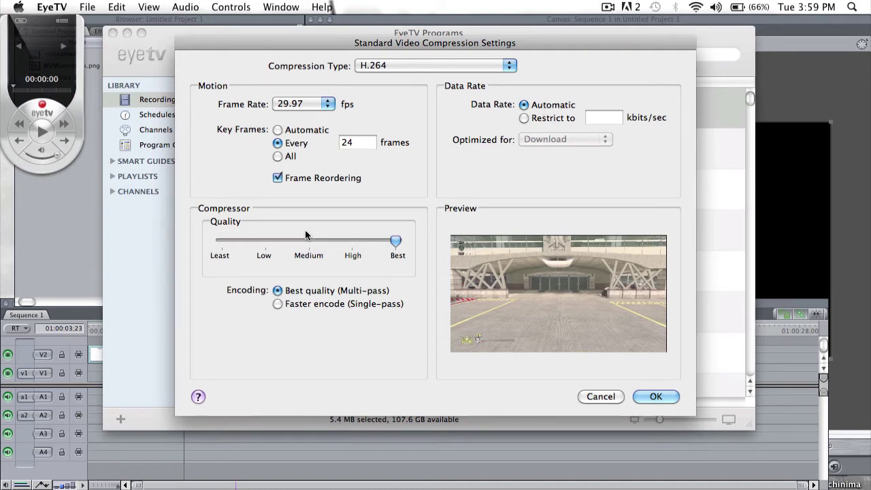
{"action": "left_click", "coordinate": [661, 398]}
Set the export size to 1280 x 720 HD
{"action": "left_click", "coordinate": [358, 134]}
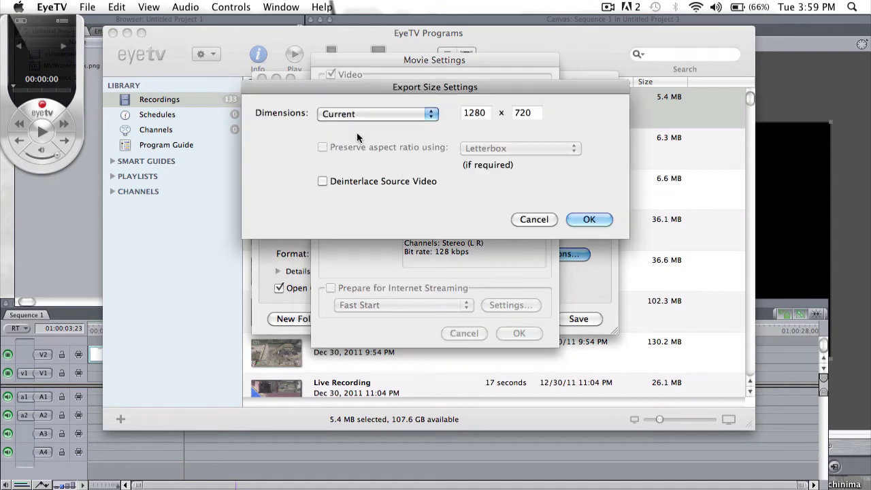
{"action": "left_click", "coordinate": [396, 115]}
{"action": "left_click", "coordinate": [388, 216]}
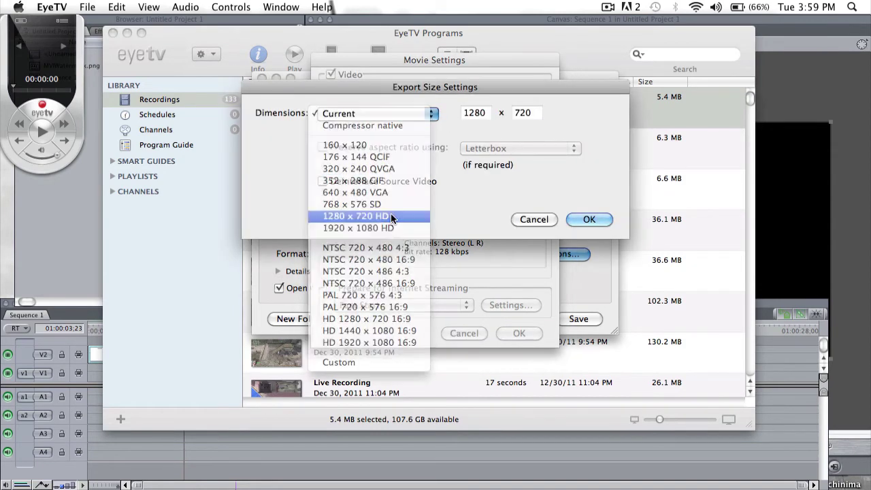
{"action": "left_click", "coordinate": [590, 219]}
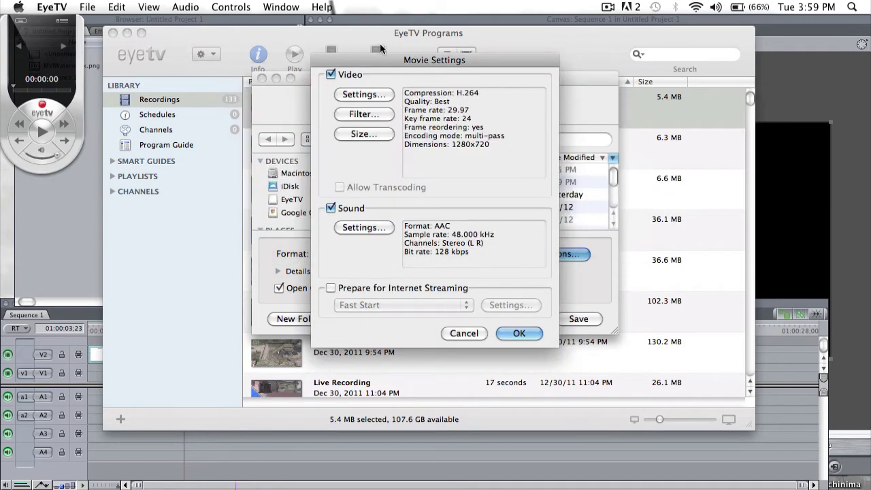
Keep the sound at 48 kHz and confirm the Sound and Movie settings
{"action": "left_click", "coordinate": [376, 228]}
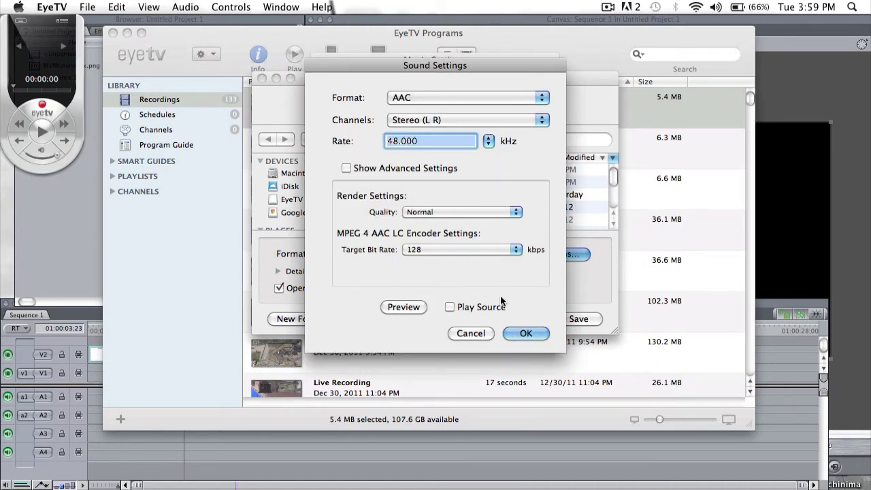
{"action": "left_click", "coordinate": [488, 141]}
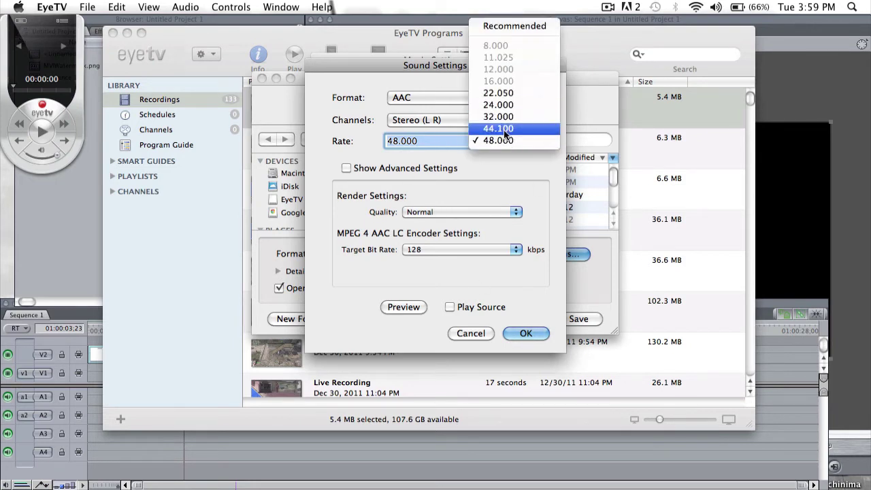
{"action": "left_click", "coordinate": [520, 240]}
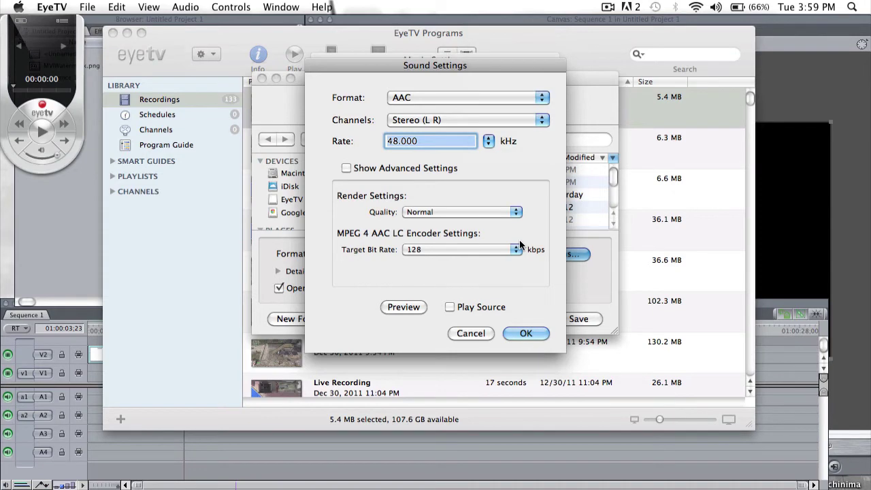
{"action": "left_click", "coordinate": [538, 332]}
{"action": "left_click", "coordinate": [538, 332]}
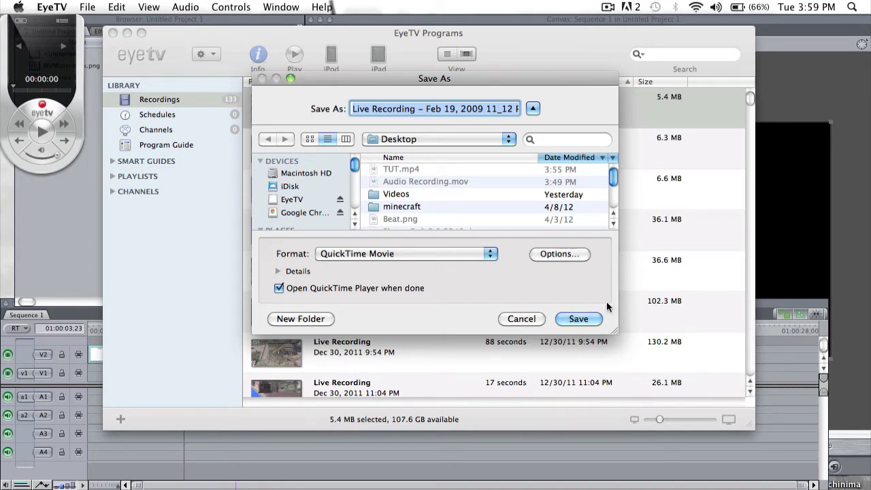
Save the QuickTime movie export to the Desktop and follow its progress
{"action": "left_click", "coordinate": [580, 320]}
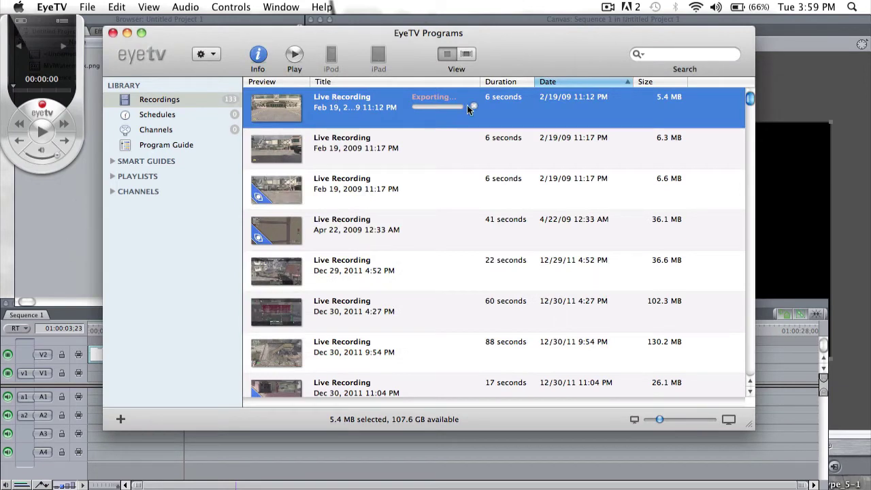
{"action": "left_click", "coordinate": [450, 147]}
{"action": "left_click", "coordinate": [450, 118]}
{"action": "left_click", "coordinate": [65, 232]}
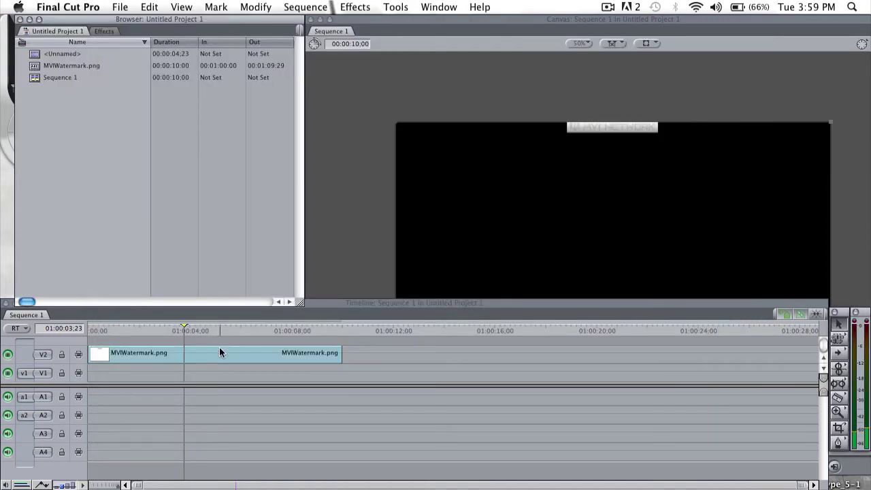
{"action": "left_click", "coordinate": [237, 328]}
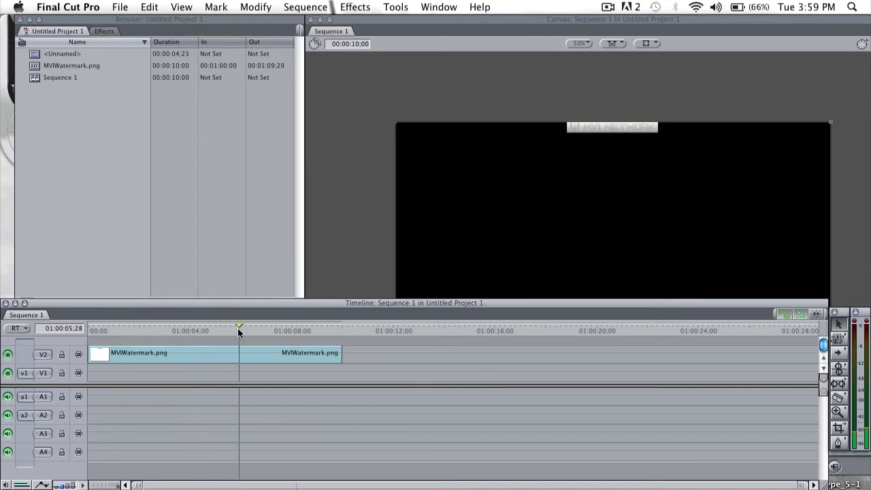
{"action": "left_click", "coordinate": [264, 335]}
{"action": "left_click", "coordinate": [140, 331]}
{"action": "left_click", "coordinate": [6, 356]}
{"action": "left_click", "coordinate": [7, 355]}
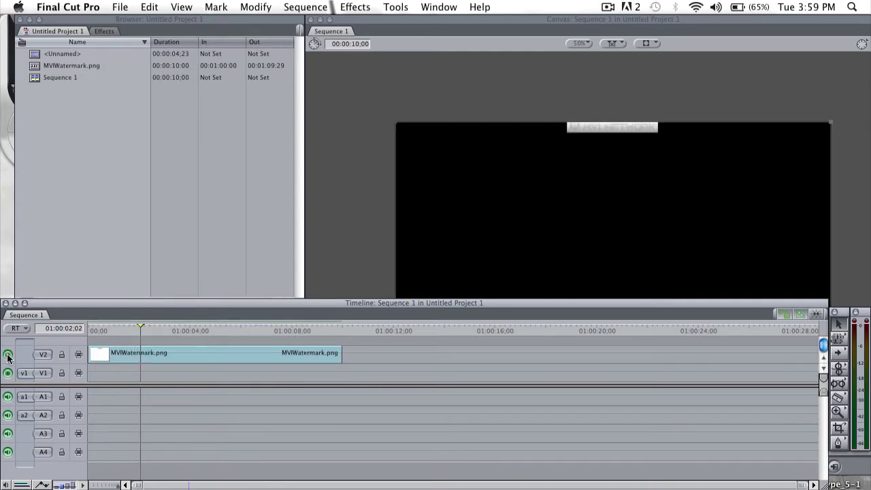
{"action": "left_click", "coordinate": [207, 330]}
{"action": "left_click", "coordinate": [222, 332]}
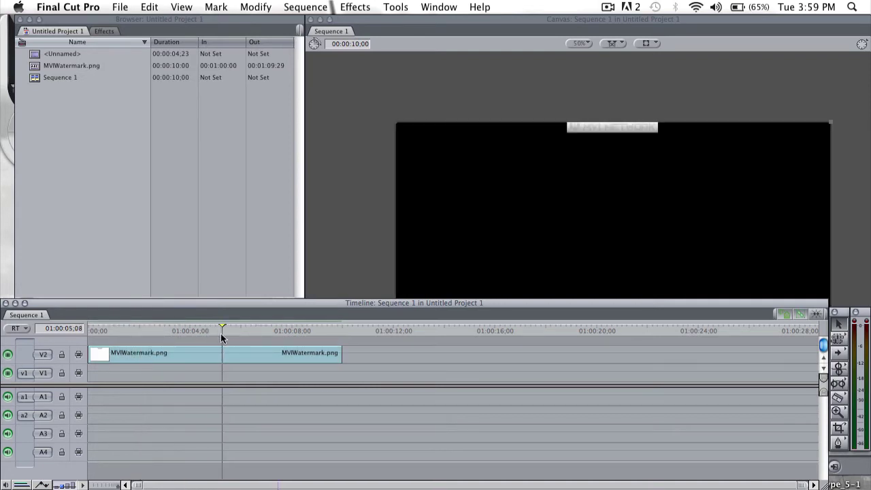
{"action": "left_click", "coordinate": [74, 64]}
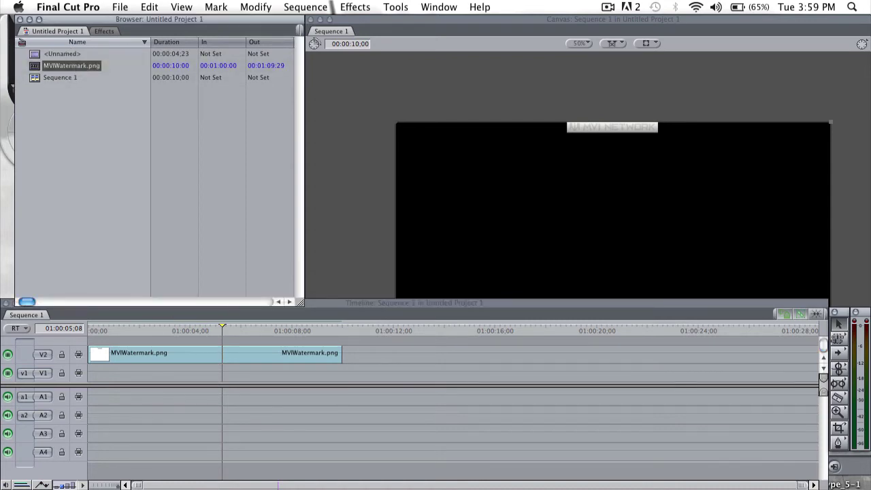
Import the exported Live Recording movie from the Desktop into the Final Cut Pro Browser
{"action": "left_click", "coordinate": [327, 467]}
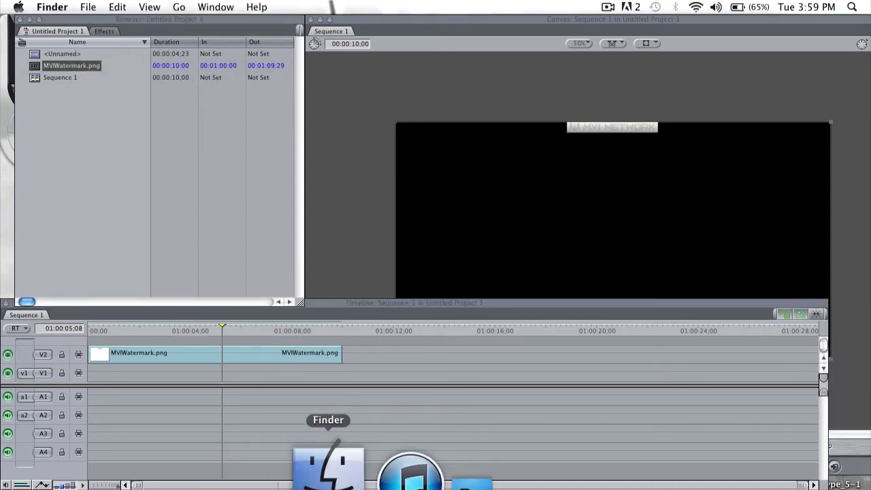
{"action": "left_click", "coordinate": [256, 193]}
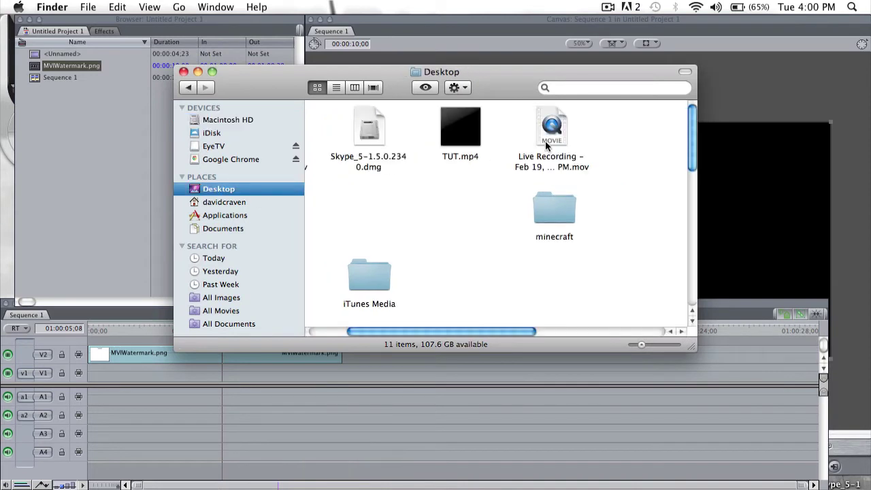
{"action": "left_click", "coordinate": [567, 136]}
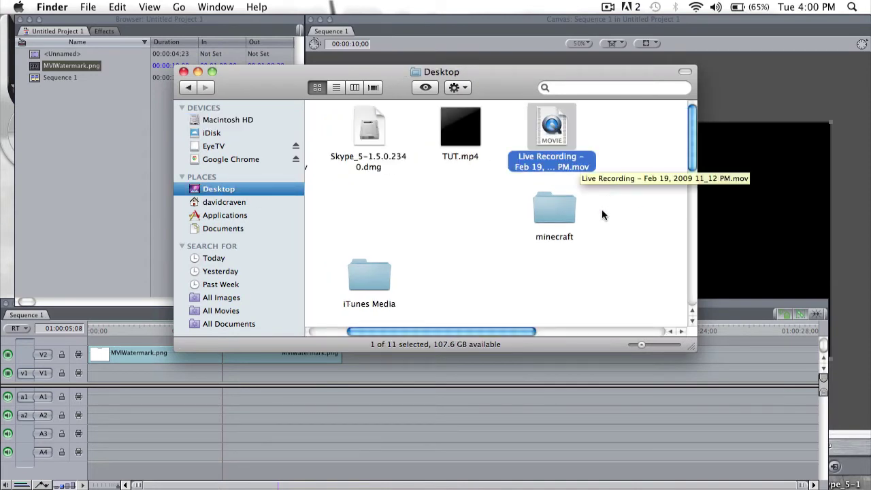
{"action": "left_click_drag", "start_coordinate": [601, 209], "coordinate": [548, 250]}
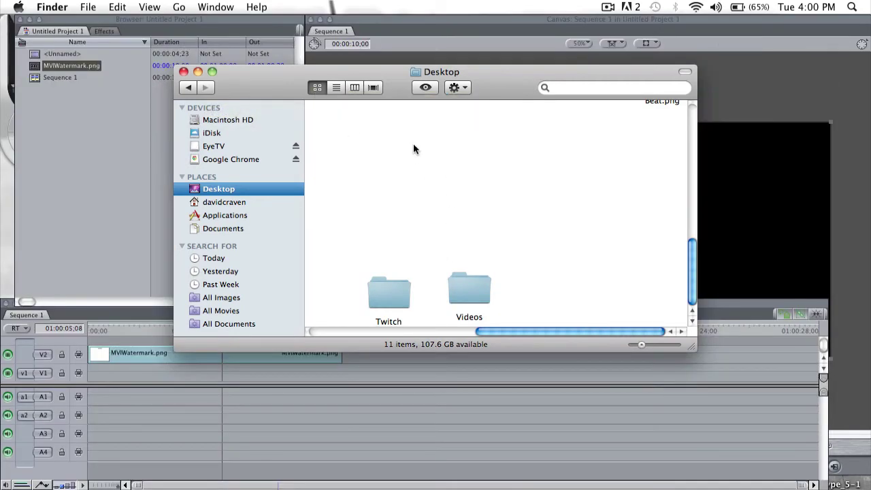
{"action": "left_click_drag", "start_coordinate": [413, 149], "coordinate": [77, 155]}
{"action": "left_click", "coordinate": [671, 103]}
Import Audio Recording.mov onto A1/A2 and place the Live Recording clip on V1
{"action": "left_click_drag", "start_coordinate": [356, 140], "coordinate": [113, 103]}
{"action": "left_click", "coordinate": [182, 72]}
{"action": "left_click", "coordinate": [53, 61]}
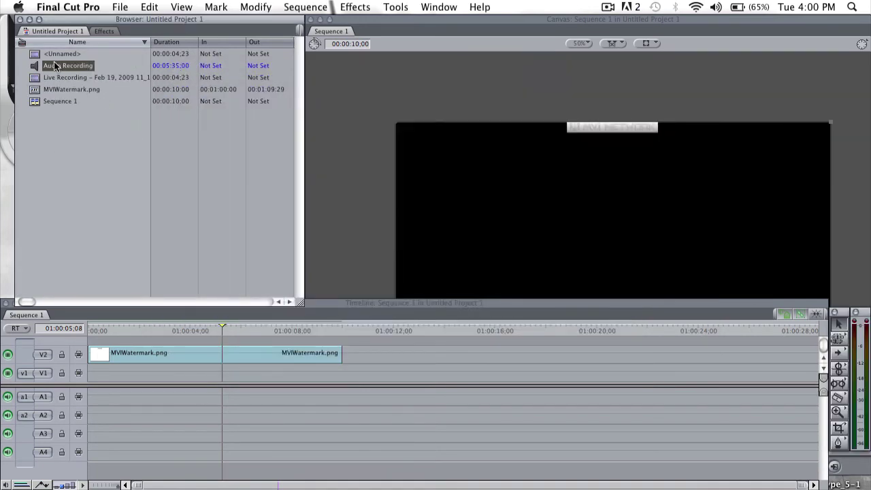
{"action": "left_click_drag", "start_coordinate": [53, 61], "coordinate": [96, 402]}
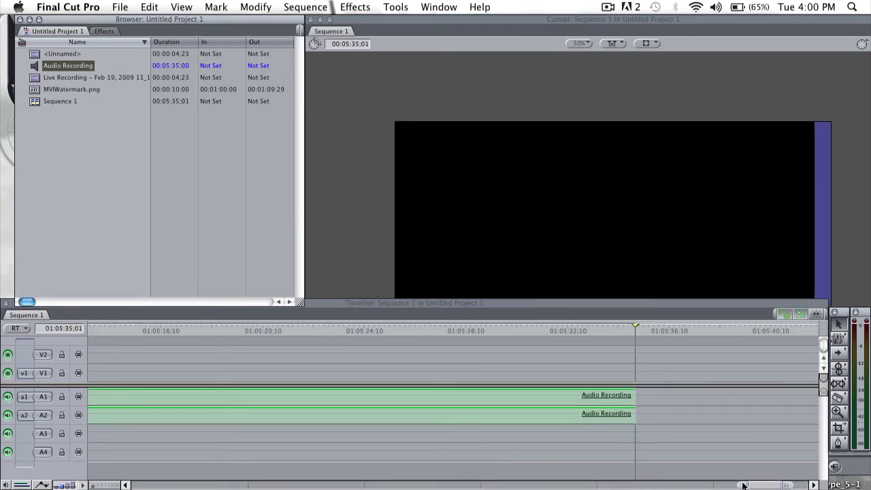
{"action": "left_click_drag", "start_coordinate": [744, 485], "coordinate": [121, 483]}
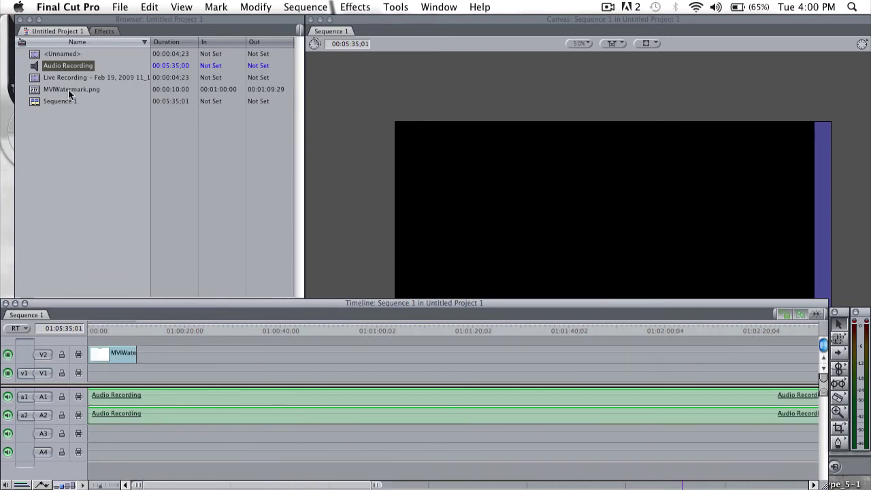
{"action": "left_click_drag", "start_coordinate": [74, 76], "coordinate": [96, 373]}
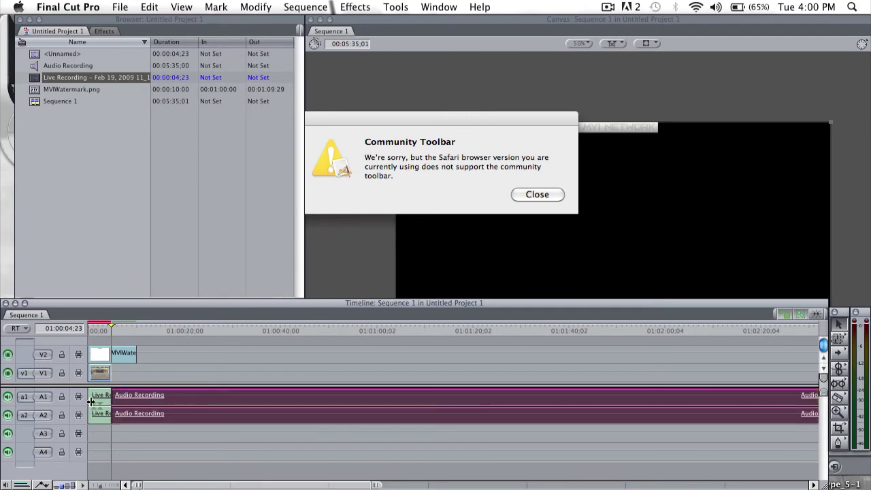
Return Live Recording to V1 and A1–A2, then slide Audio Recording to the sequence start
{"action": "left_click", "coordinate": [93, 401]}
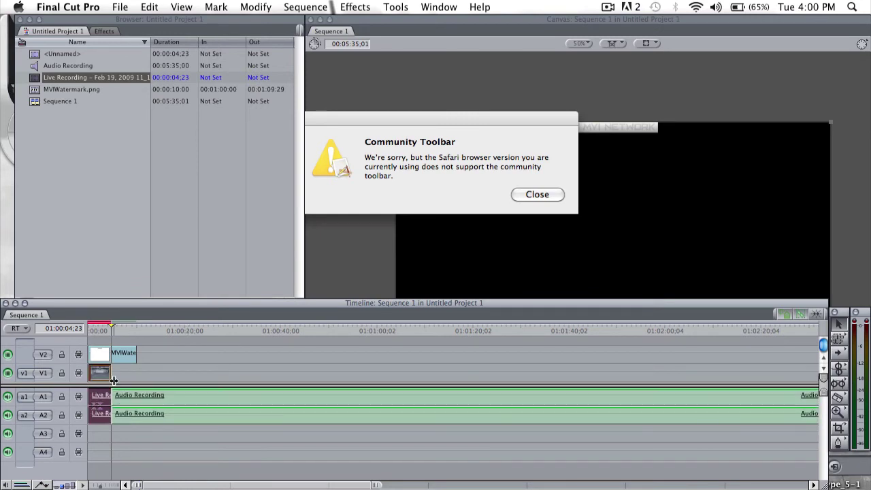
{"action": "left_click", "coordinate": [143, 369]}
{"action": "left_click", "coordinate": [127, 353]}
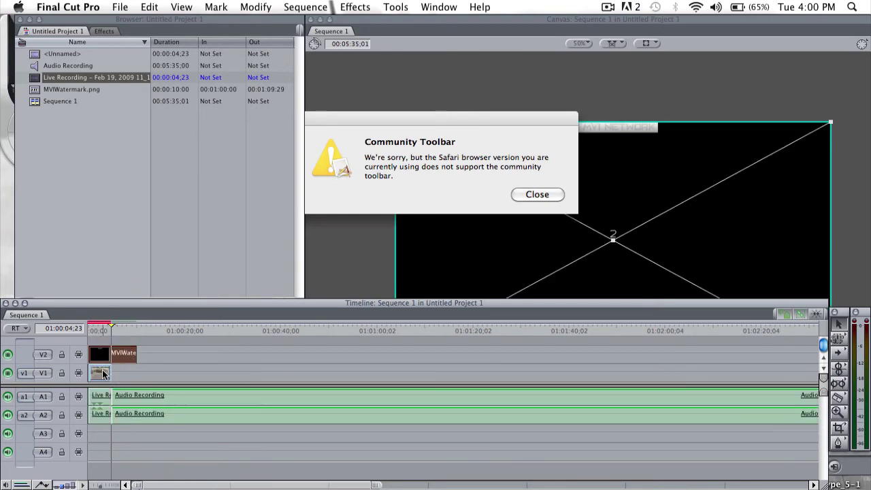
{"action": "left_click_drag", "start_coordinate": [102, 373], "coordinate": [102, 337]}
{"action": "left_click", "coordinate": [92, 466]}
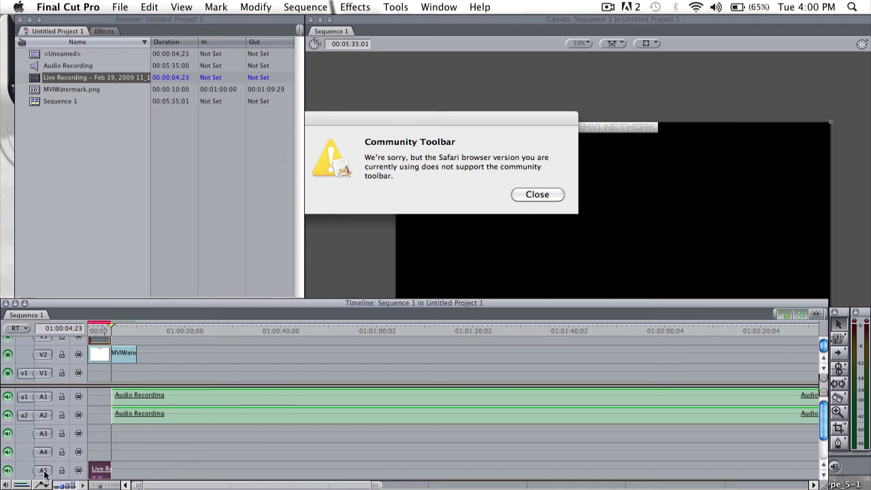
{"action": "left_click", "coordinate": [8, 470]}
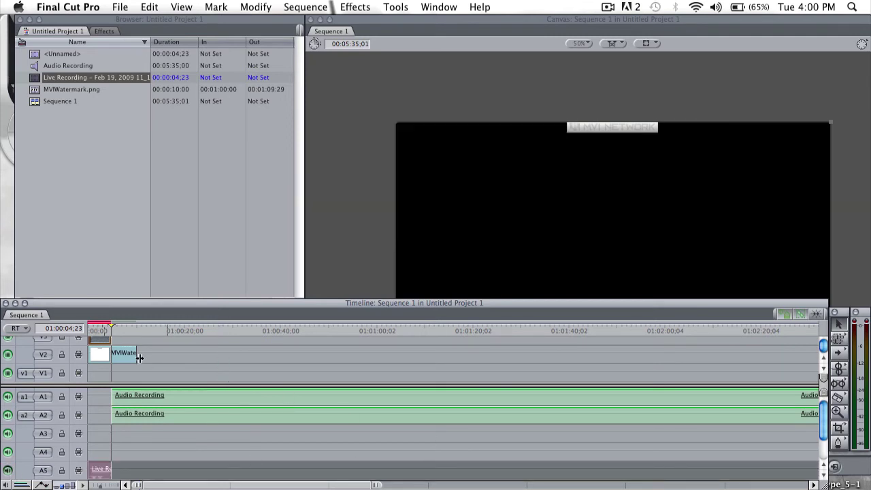
{"action": "left_click_drag", "start_coordinate": [99, 338], "coordinate": [100, 375]}
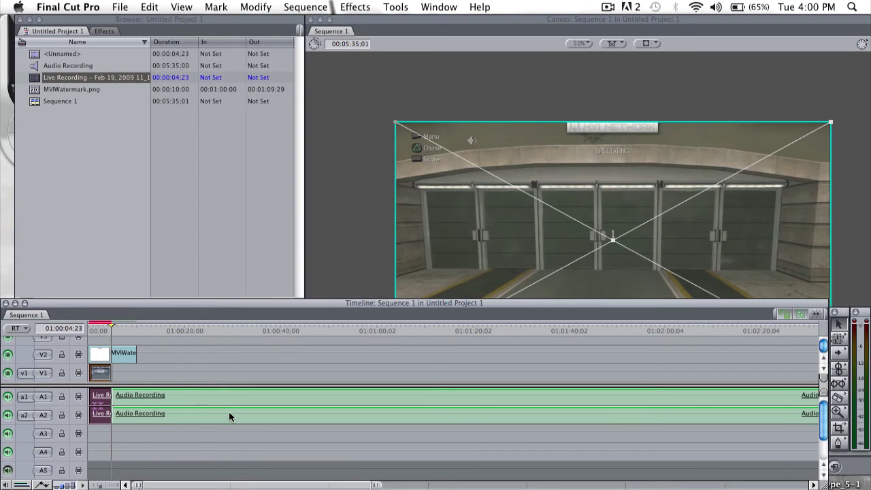
{"action": "left_click_drag", "start_coordinate": [229, 411], "coordinate": [214, 395]}
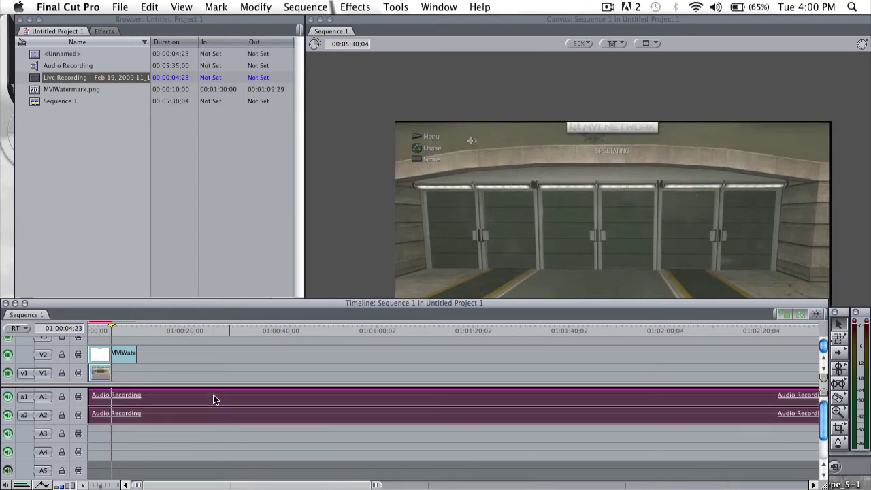
{"action": "left_click", "coordinate": [221, 375]}
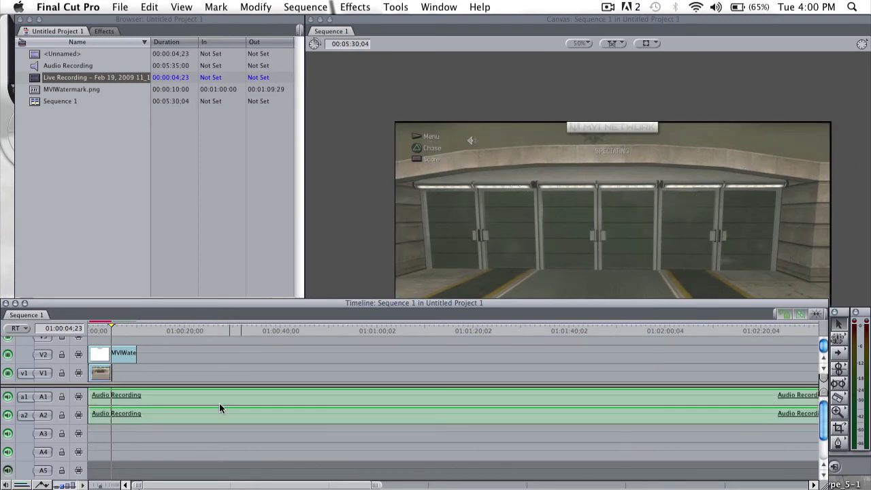
Play Sequence 1 from about one second in to check the MVI NETWORK watermark overlay
{"action": "left_click", "coordinate": [101, 333]}
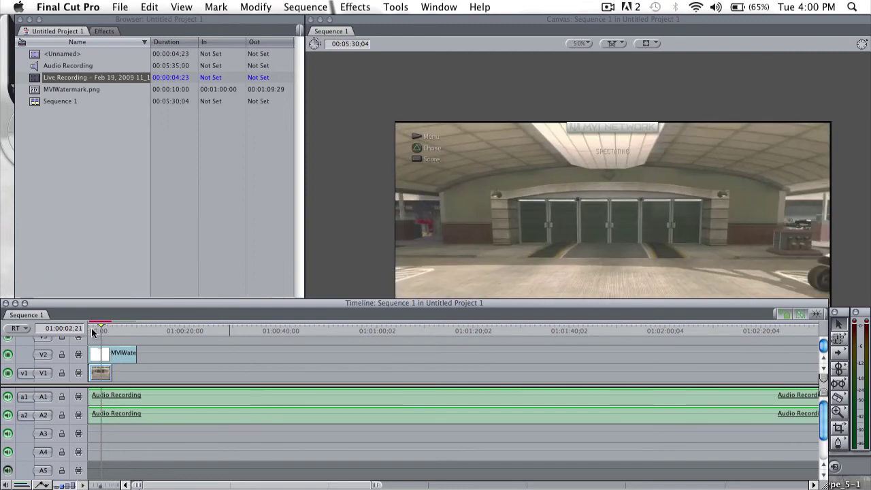
{"action": "left_click", "coordinate": [92, 329]}
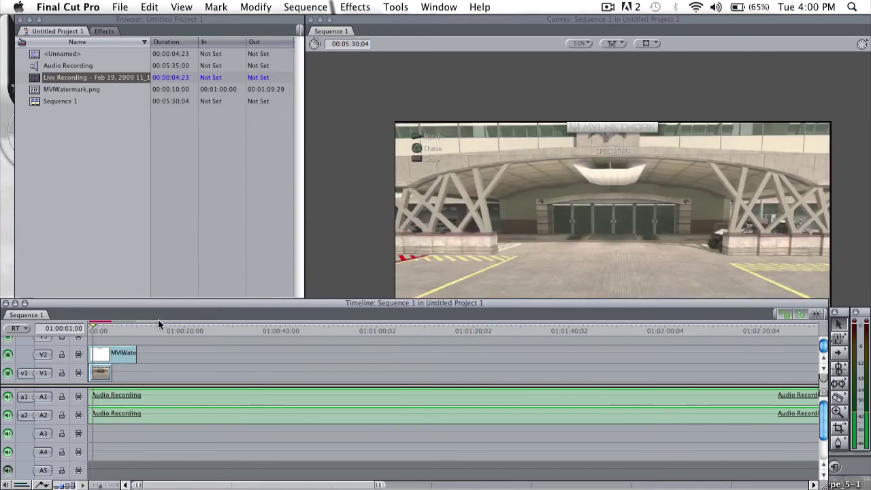
{"action": "left_click", "coordinate": [340, 257]}
{"action": "left_click", "coordinate": [101, 374]}
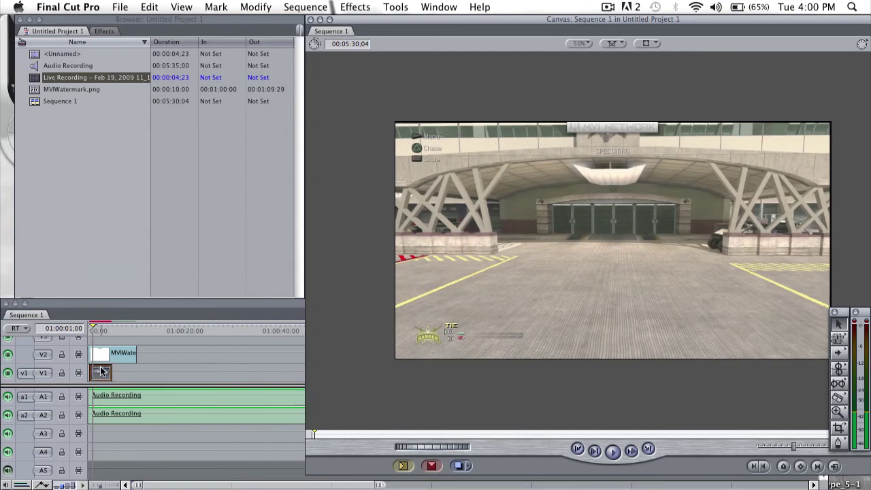
{"action": "left_click", "coordinate": [394, 243]}
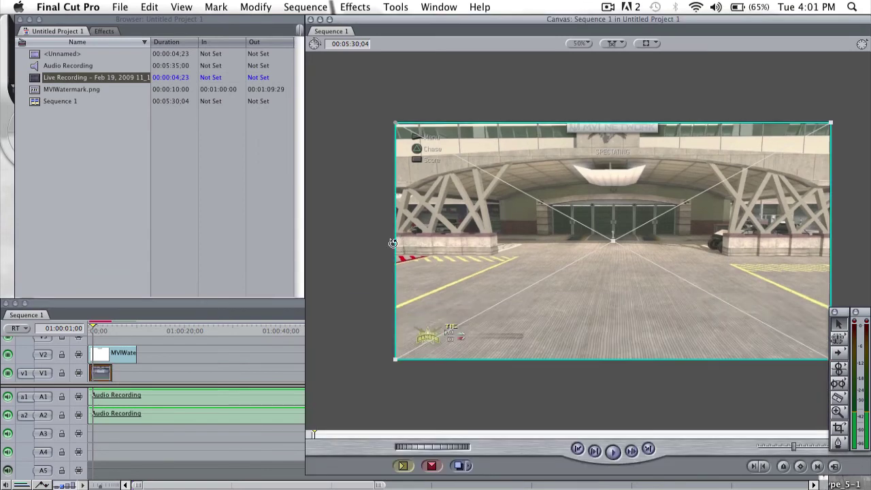
{"action": "left_click", "coordinate": [612, 451]}
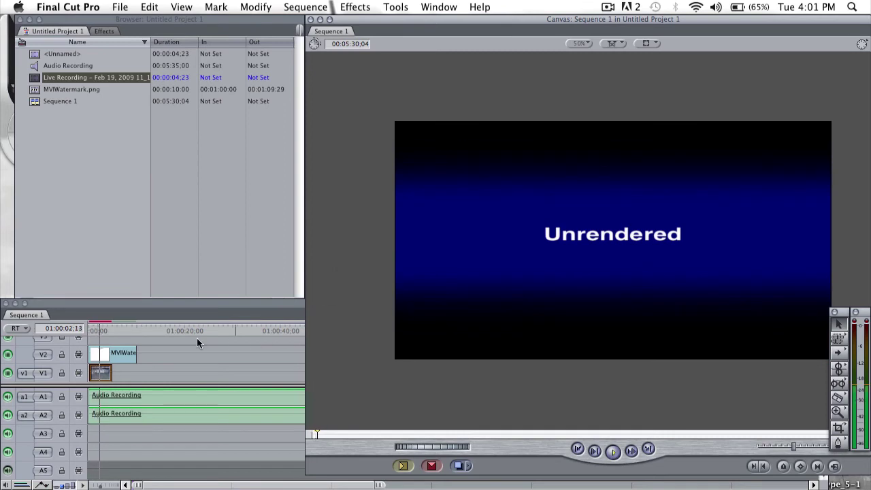
{"action": "left_click", "coordinate": [133, 331]}
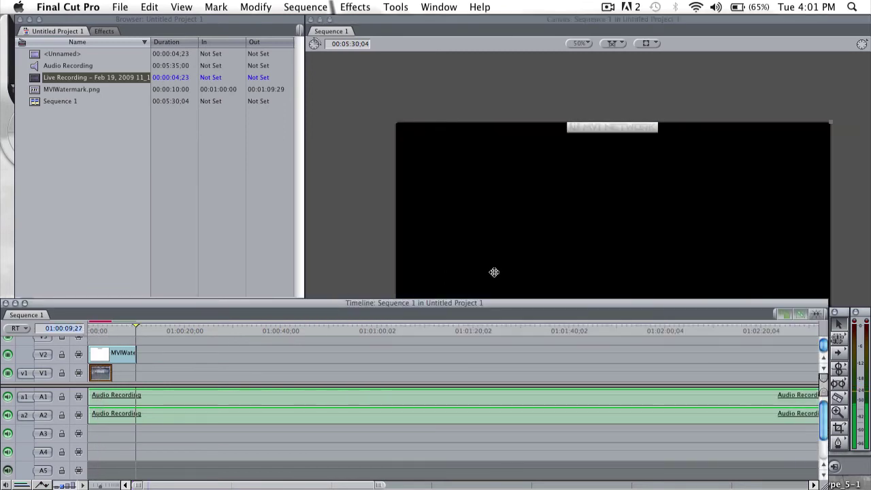
{"action": "left_click", "coordinate": [517, 273]}
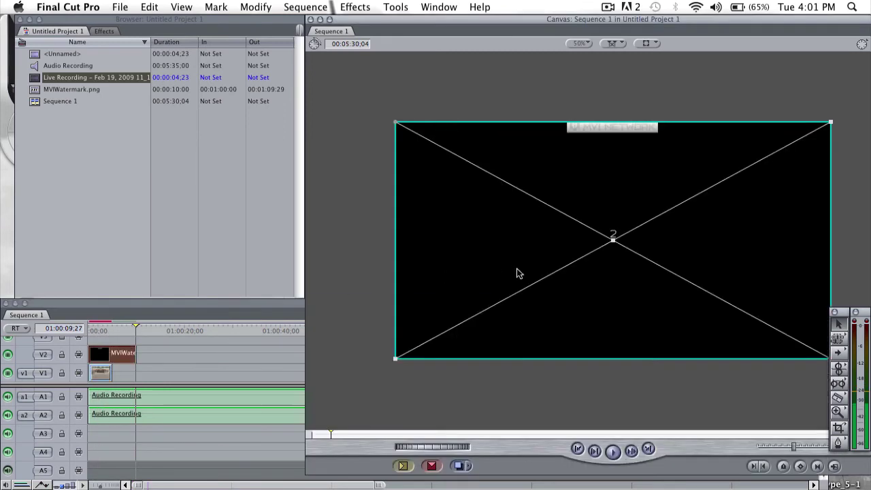
{"action": "left_click", "coordinate": [95, 328]}
{"action": "left_click", "coordinate": [444, 344]}
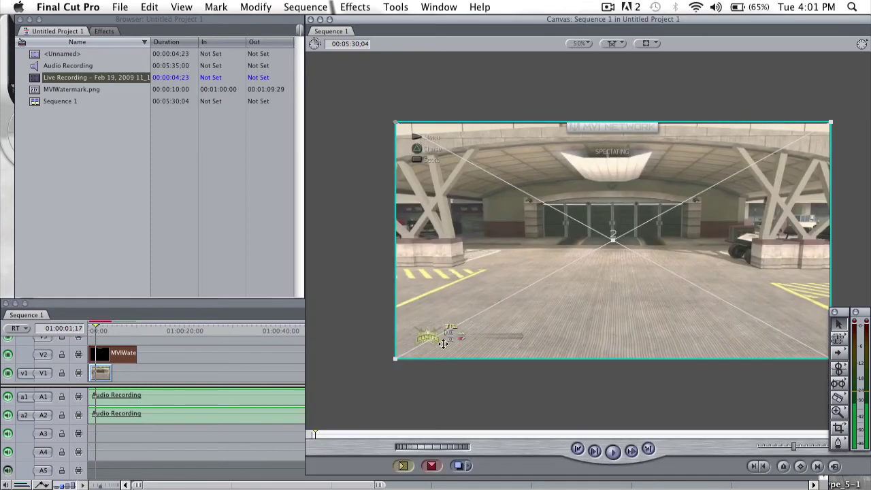
{"action": "left_click", "coordinate": [461, 389]}
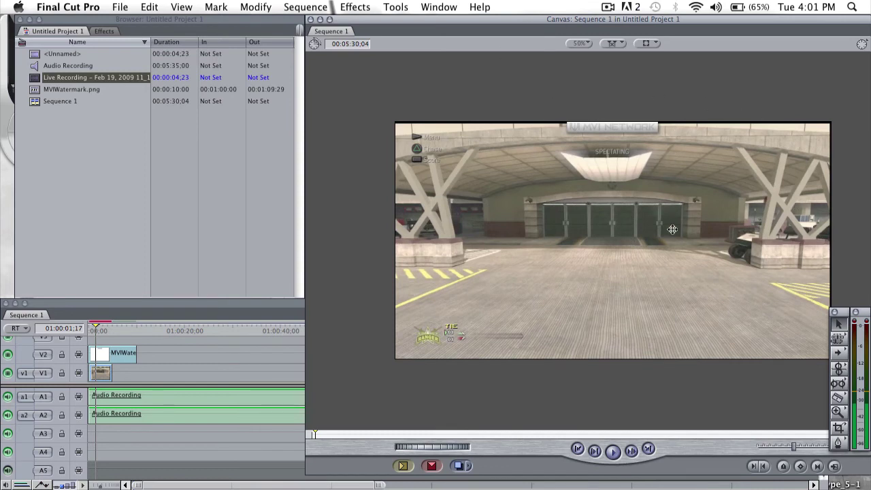
Start a File > Export > Using QuickTime Conversion export and bring up its options
{"action": "left_click", "coordinate": [120, 7]}
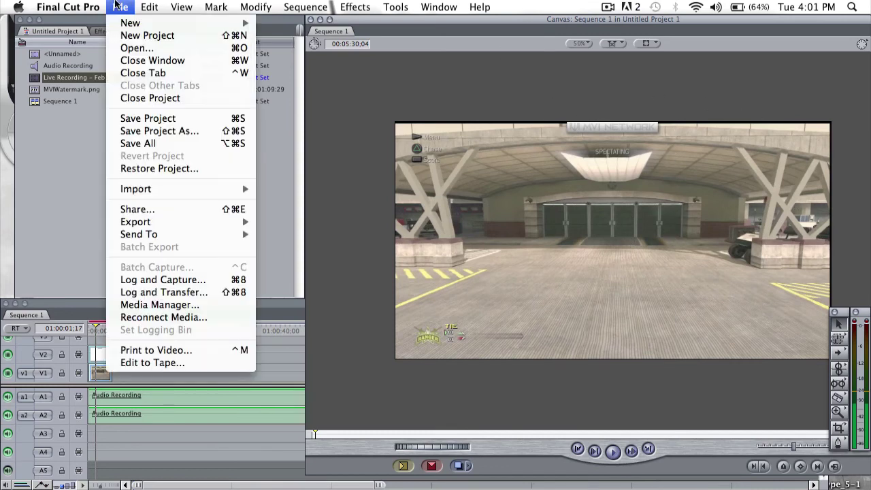
{"action": "mouse_move", "coordinate": [232, 222]}
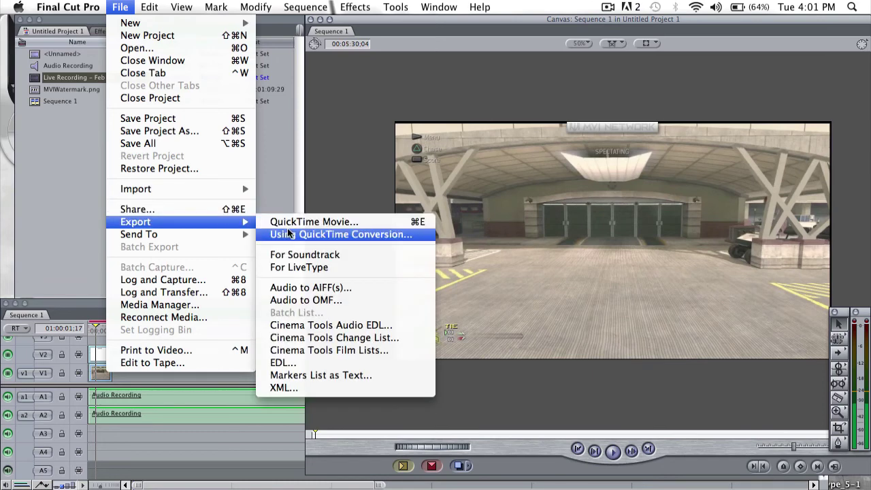
{"action": "left_click", "coordinate": [120, 6]}
{"action": "left_click", "coordinate": [119, 6]}
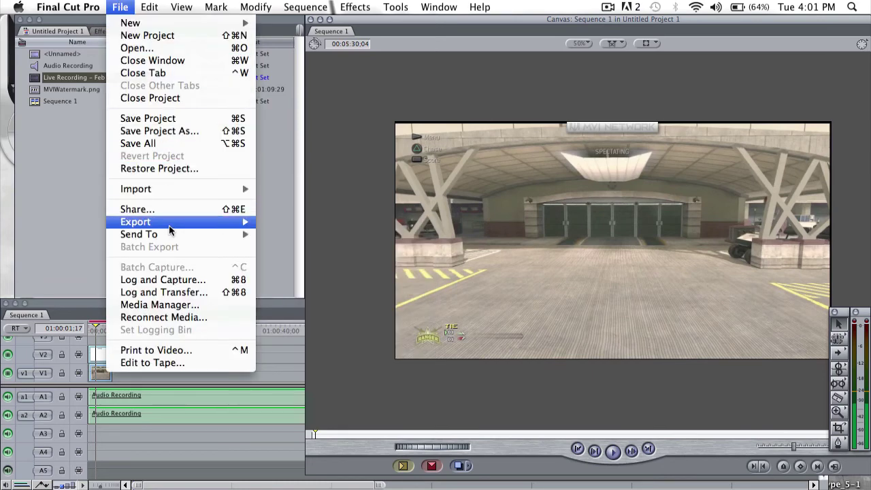
{"action": "mouse_move", "coordinate": [235, 223]}
{"action": "left_click", "coordinate": [345, 233]}
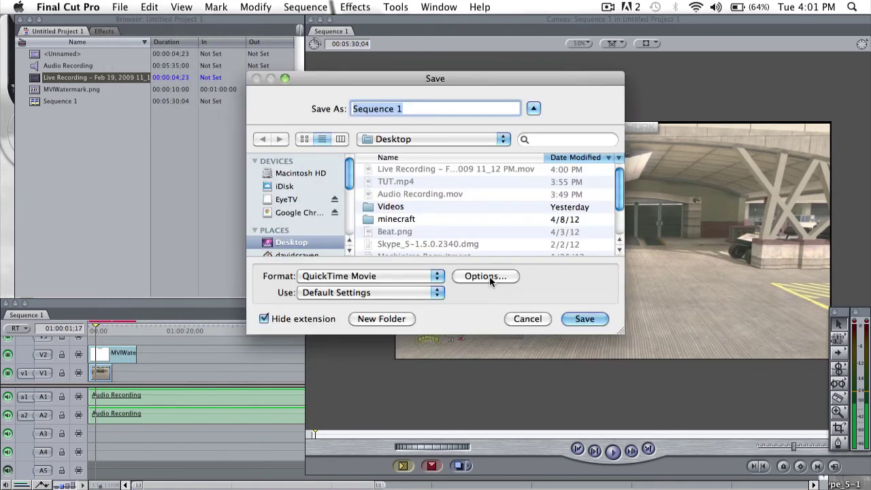
{"action": "left_click", "coordinate": [486, 276]}
Set H.264 compression at 29.97 fps with automatic key frames and Best quality
{"action": "left_click", "coordinate": [361, 95]}
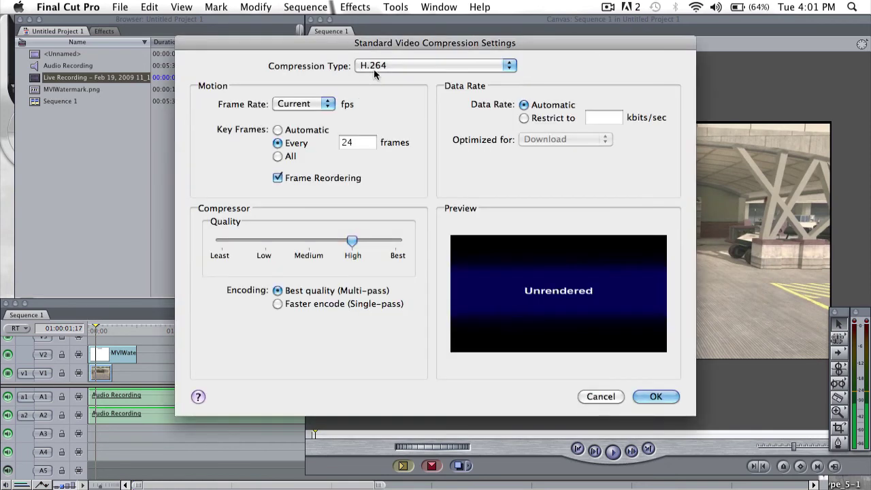
{"action": "left_click", "coordinate": [374, 69]}
{"action": "left_click", "coordinate": [332, 86]}
{"action": "left_click", "coordinate": [317, 102]}
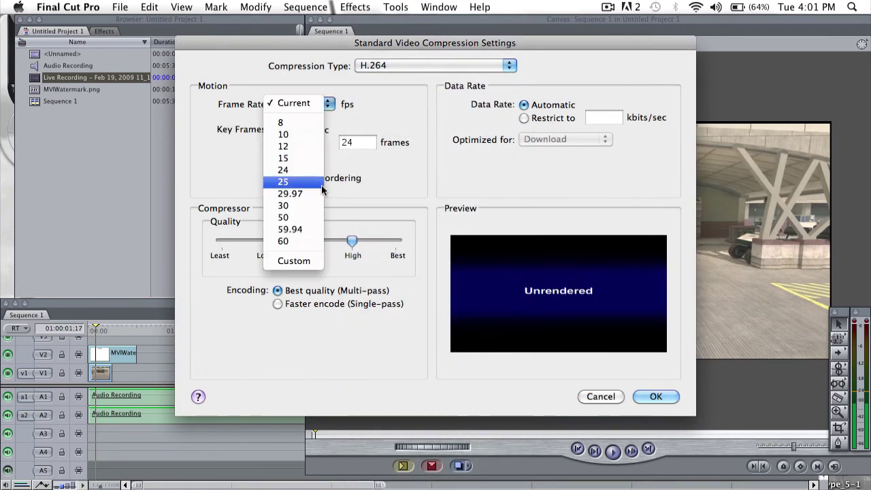
{"action": "left_click", "coordinate": [292, 193]}
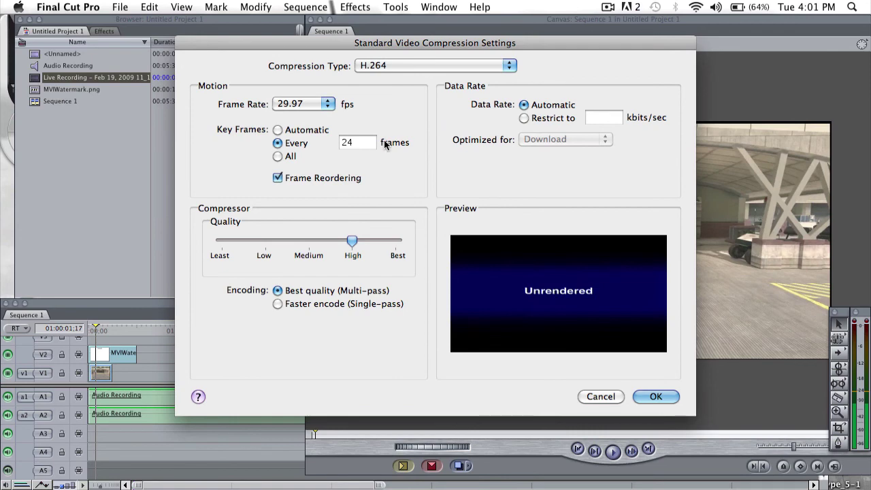
{"action": "left_click", "coordinate": [277, 130]}
{"action": "left_click", "coordinate": [398, 240]}
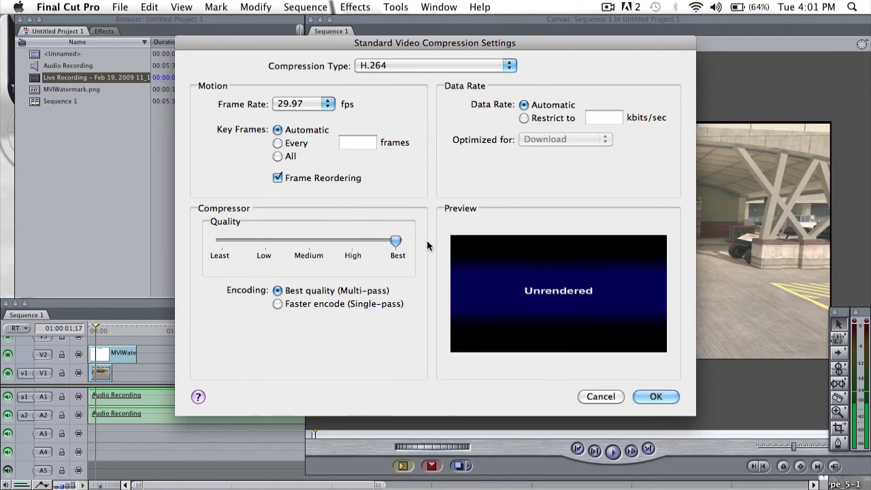
{"action": "left_click", "coordinate": [653, 396]}
Set the export size to 1280 x 720 HD and confirm the movie settings
{"action": "left_click", "coordinate": [364, 134]}
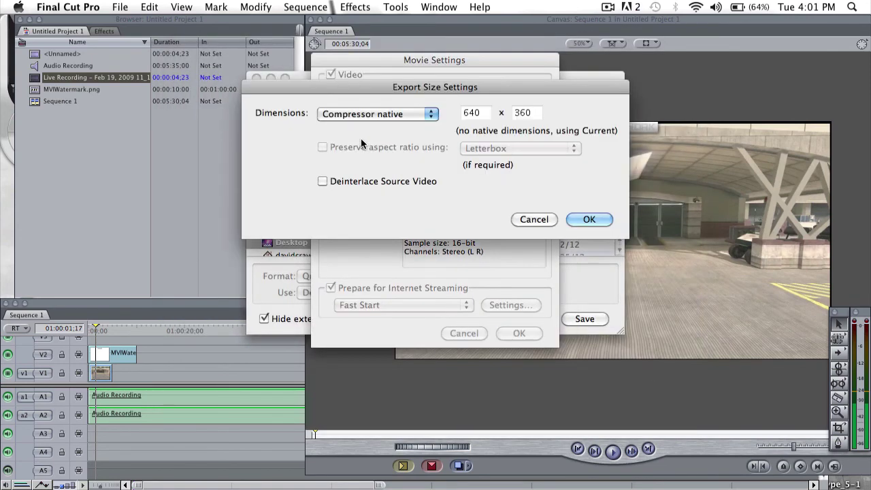
{"action": "left_click", "coordinate": [371, 113]}
{"action": "left_click", "coordinate": [381, 205]}
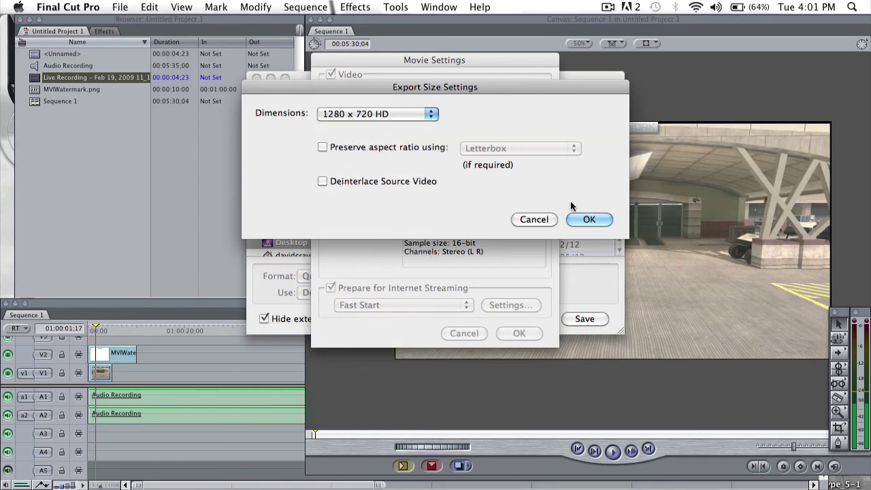
{"action": "left_click", "coordinate": [587, 219]}
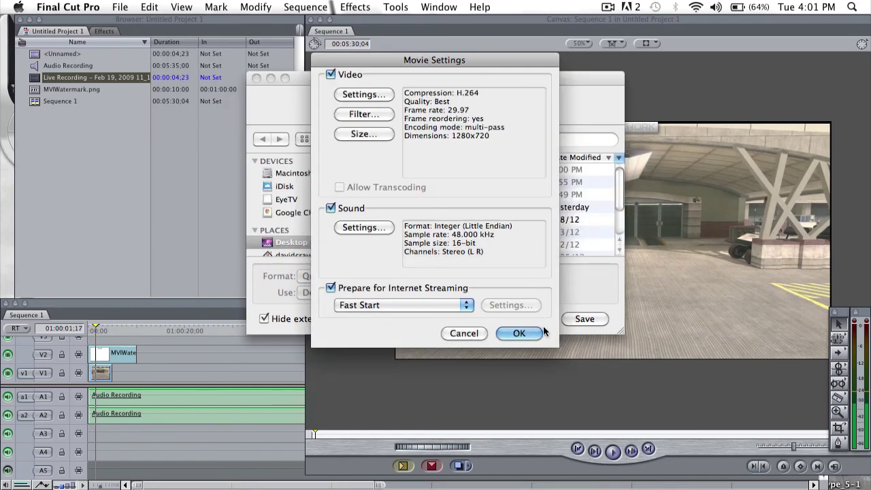
{"action": "left_click", "coordinate": [521, 333]}
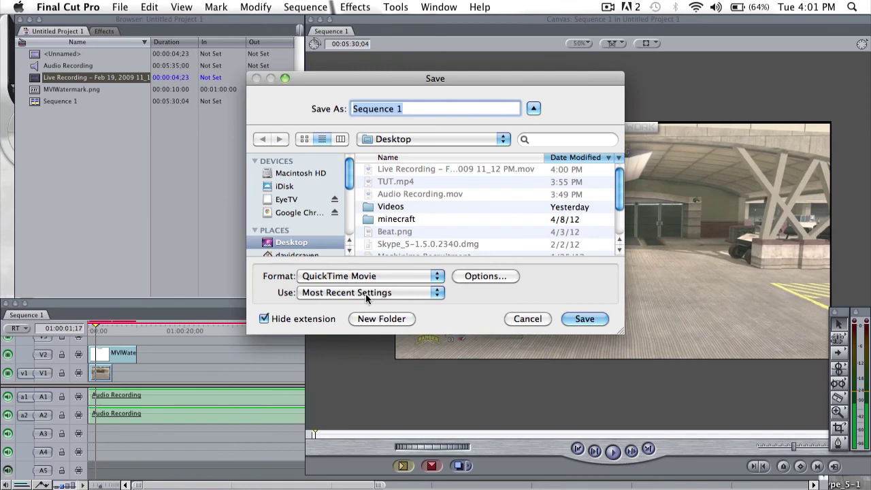
Export Sequence 1 to the Desktop as Finsihed.mov using the Most Recent Settings preset
{"action": "left_click", "coordinate": [367, 294]}
{"action": "left_click", "coordinate": [386, 220]}
{"action": "key", "text": "BackSpace"}
{"action": "type", "text": "F"}
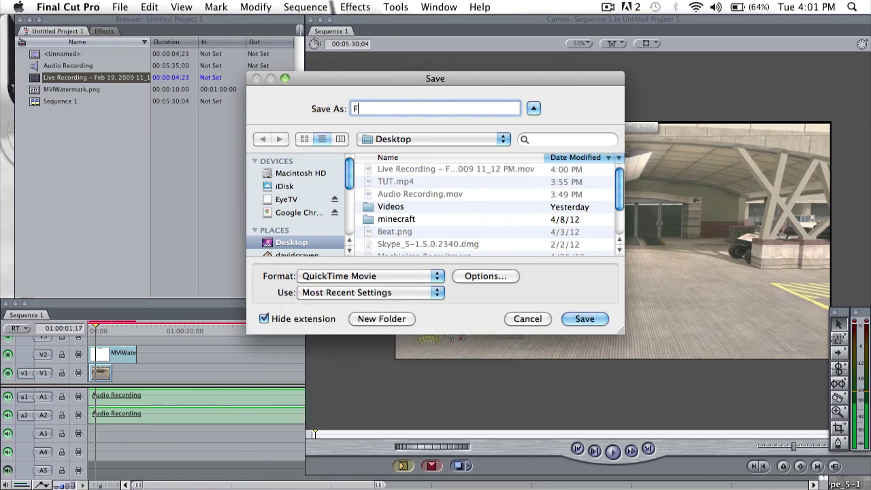
{"action": "type", "text": "insihed"}
{"action": "left_click", "coordinate": [585, 318]}
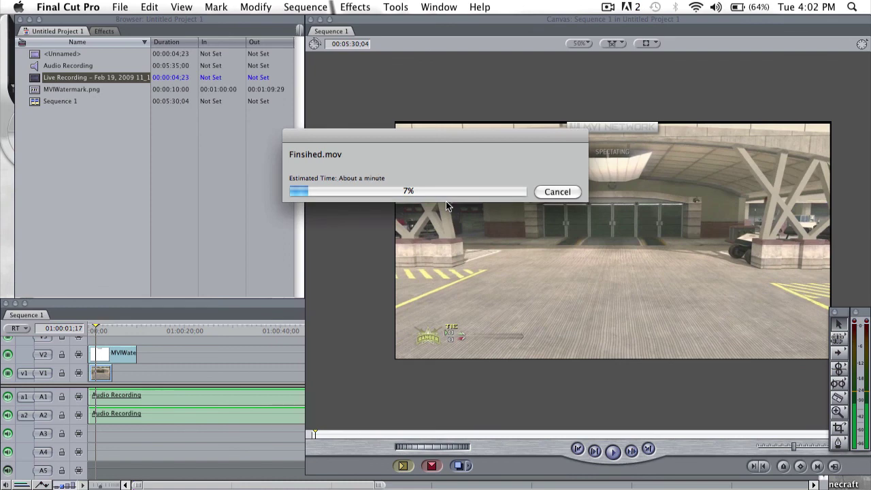
{"action": "left_click", "coordinate": [608, 7]}
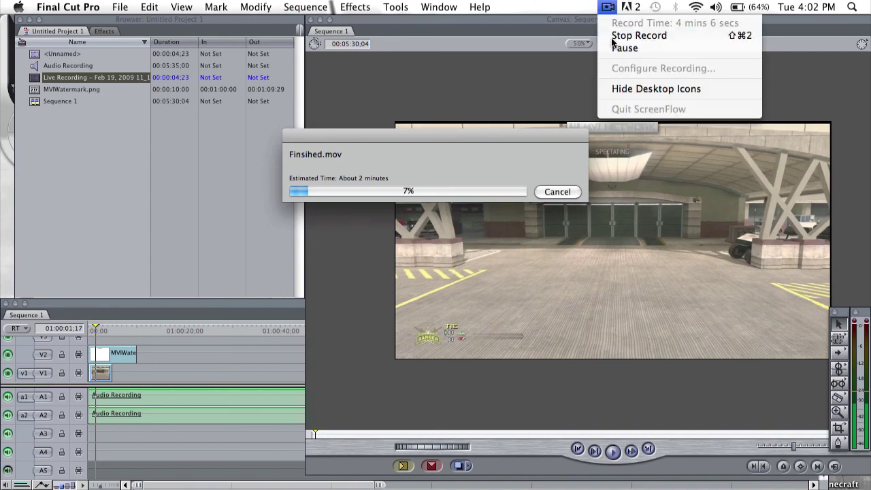